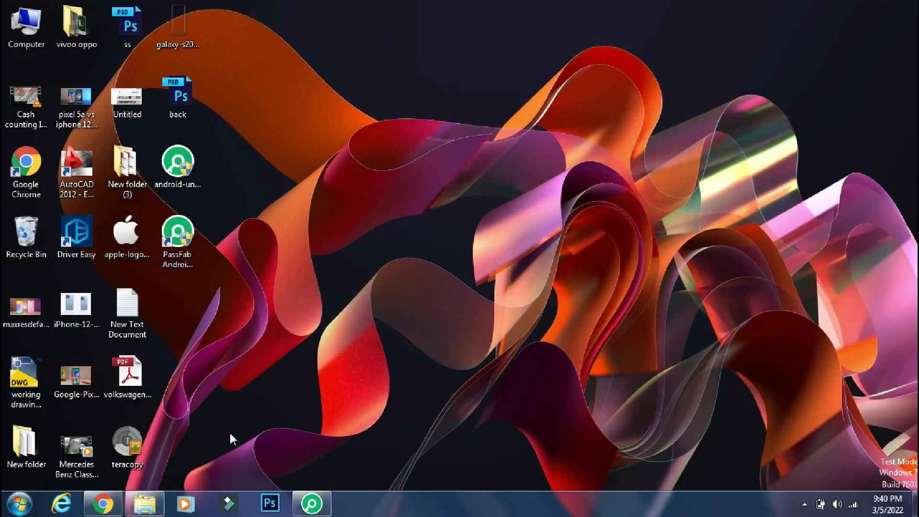
- Bring Chrome back and scroll through the PassFab Android Unlocker product page
click(103, 503)
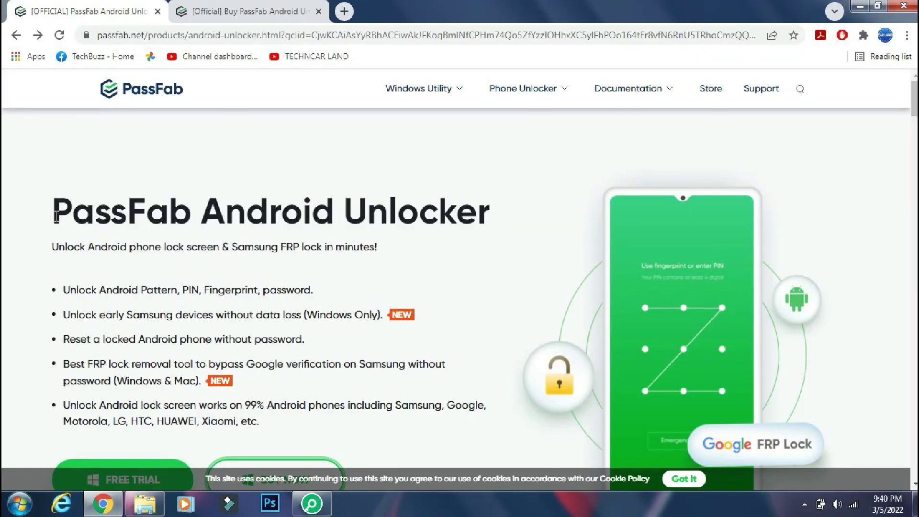
drag(56, 216, 526, 222)
click(534, 229)
scroll(88, 268, down, 2)
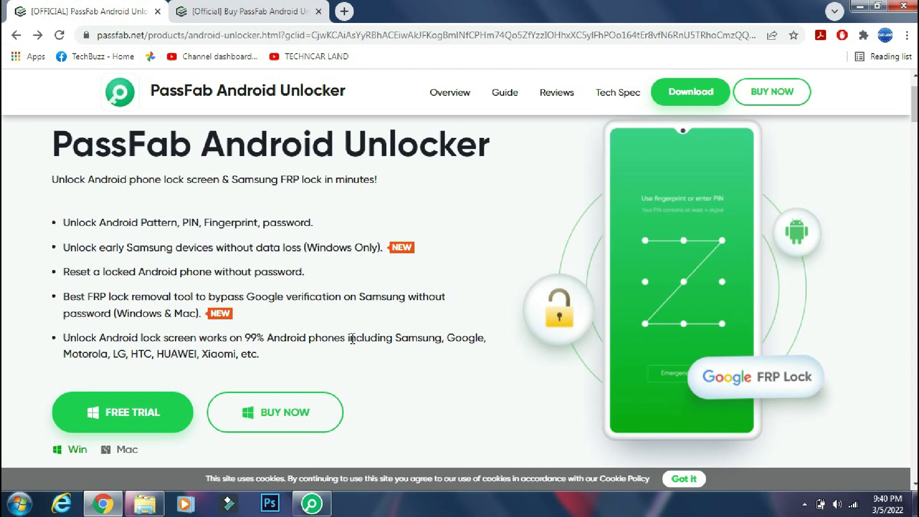
scroll(352, 338, down, 1)
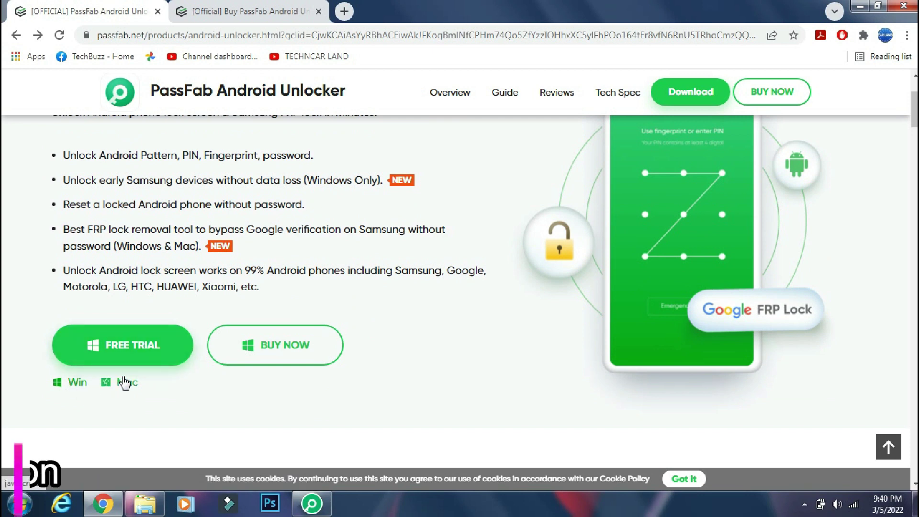
- Select the product page's web address, then minimize Chrome and switch to the PassFab app
click(278, 35)
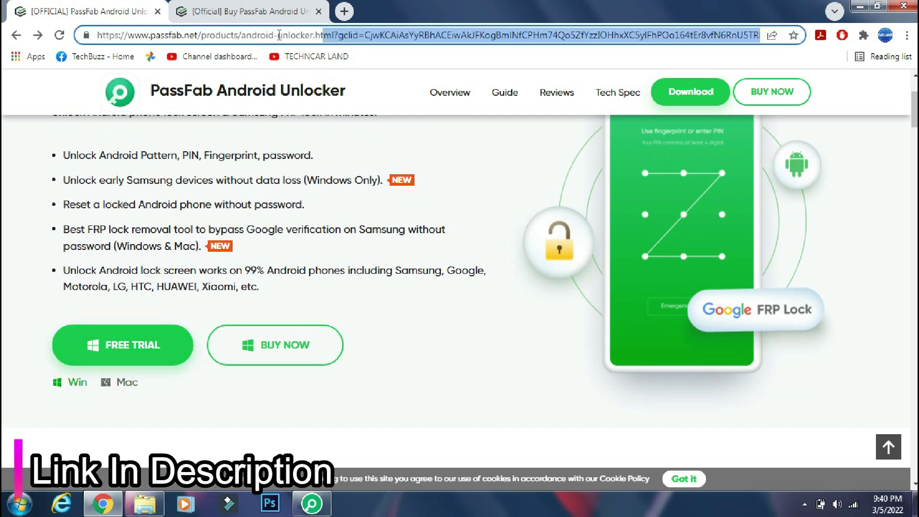
double_click(257, 35)
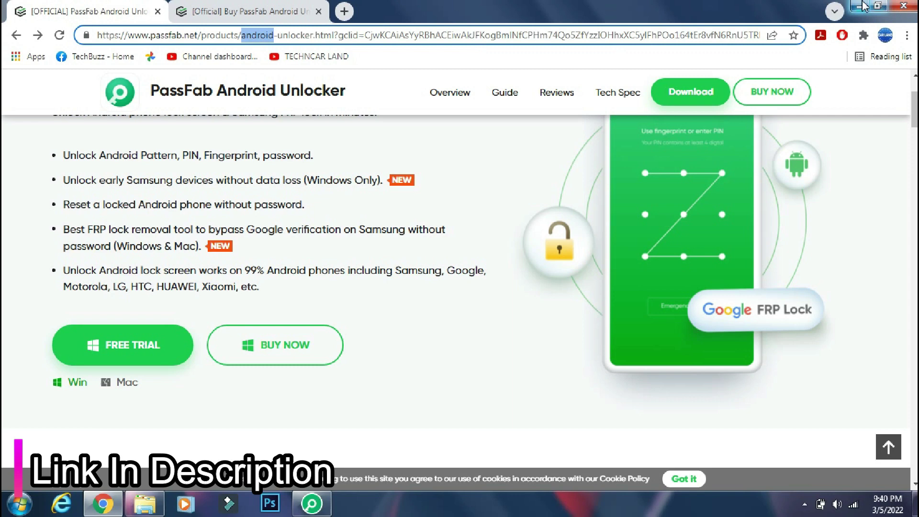
click(863, 5)
click(312, 504)
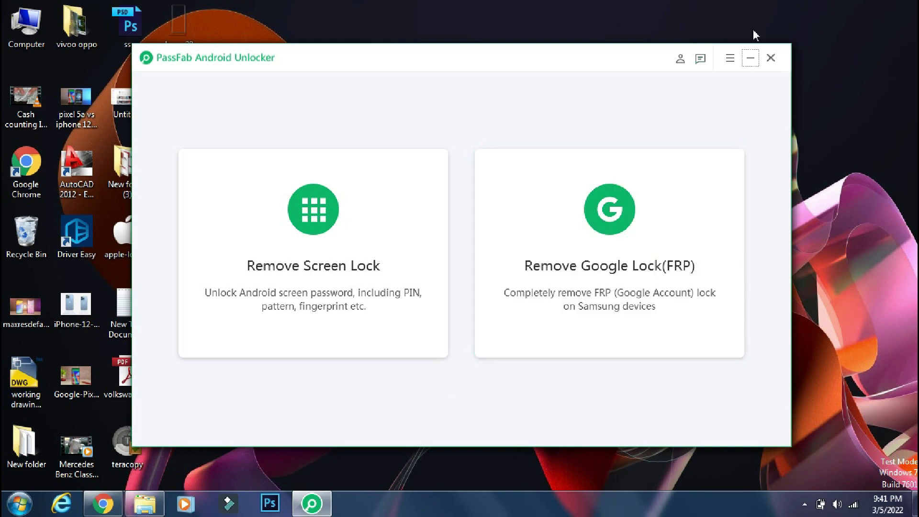
click(729, 58)
click(751, 250)
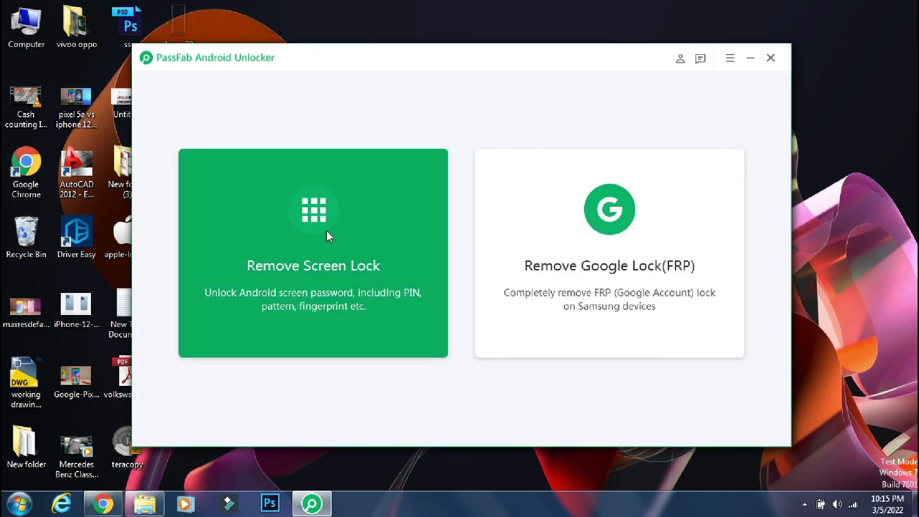
- Choose Remove Screen Lock, then its option that works on most Android devices
click(329, 235)
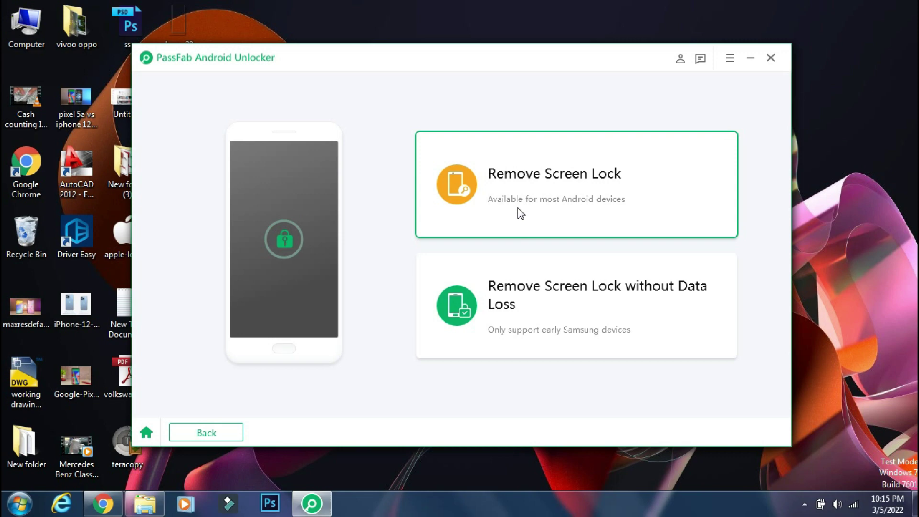
click(521, 191)
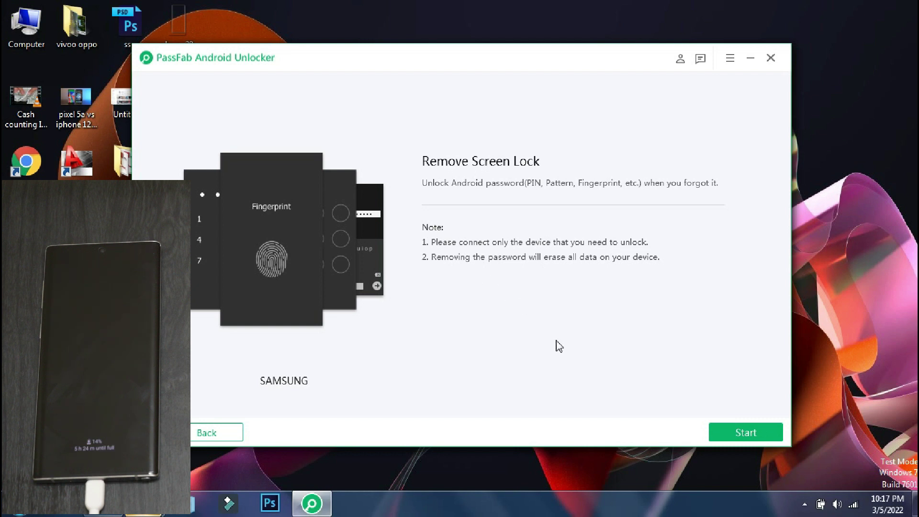
- Start removing the connected Samsung phone's screen lock from the Remove Screen Lock page
click(776, 430)
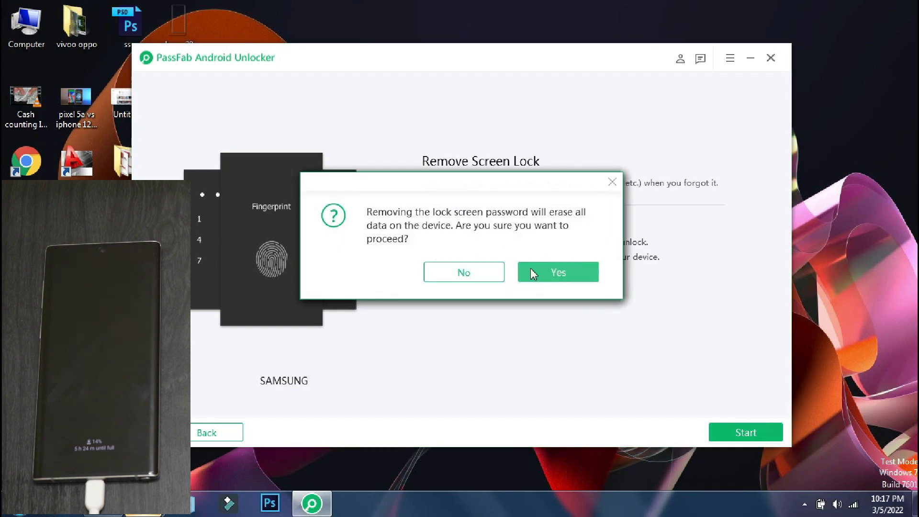
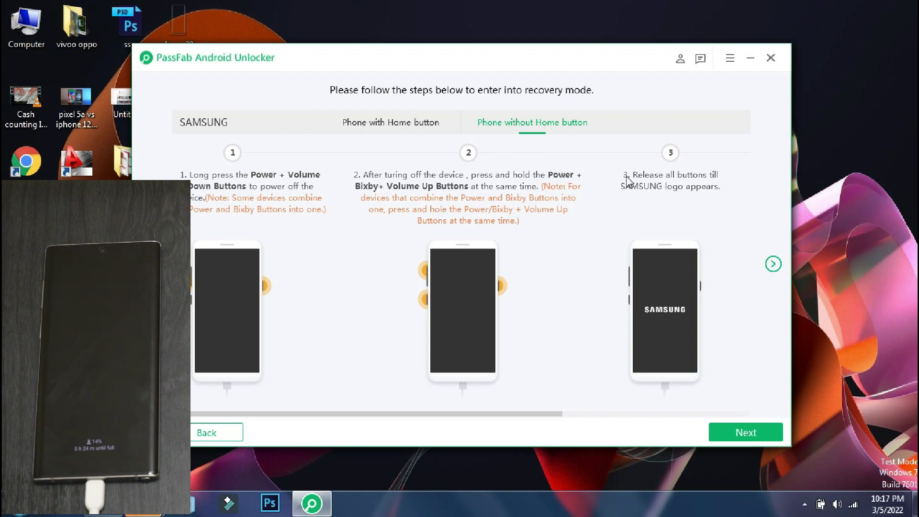
- Compare the Home-button and no-Home-button recovery guides, then confirm the wipe data/factory reset steps are done
click(374, 126)
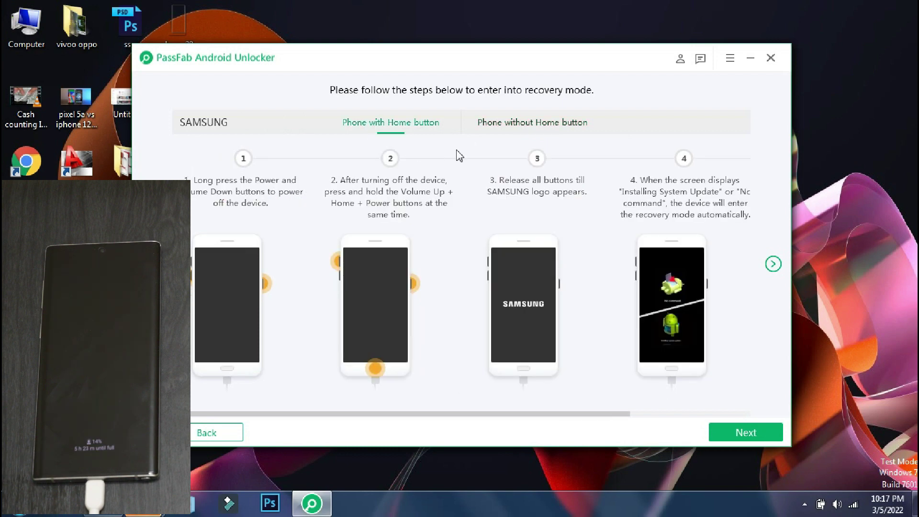
click(521, 122)
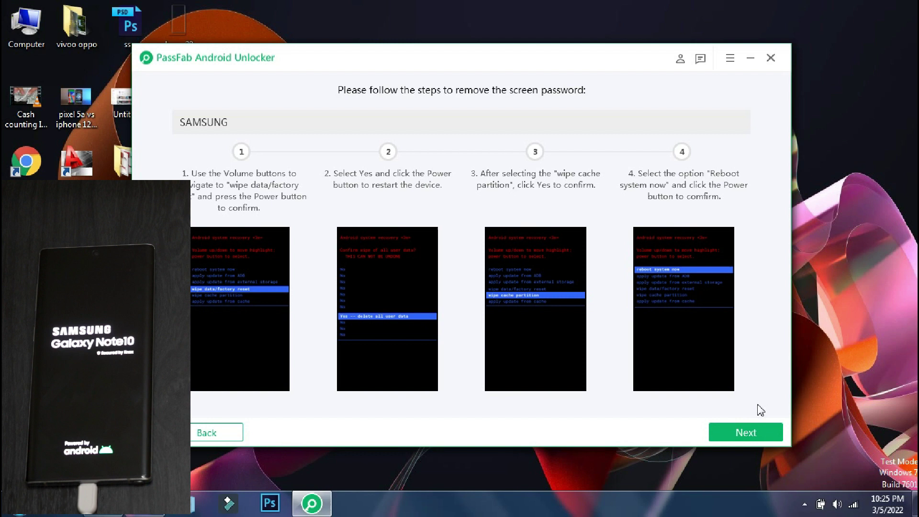
click(753, 433)
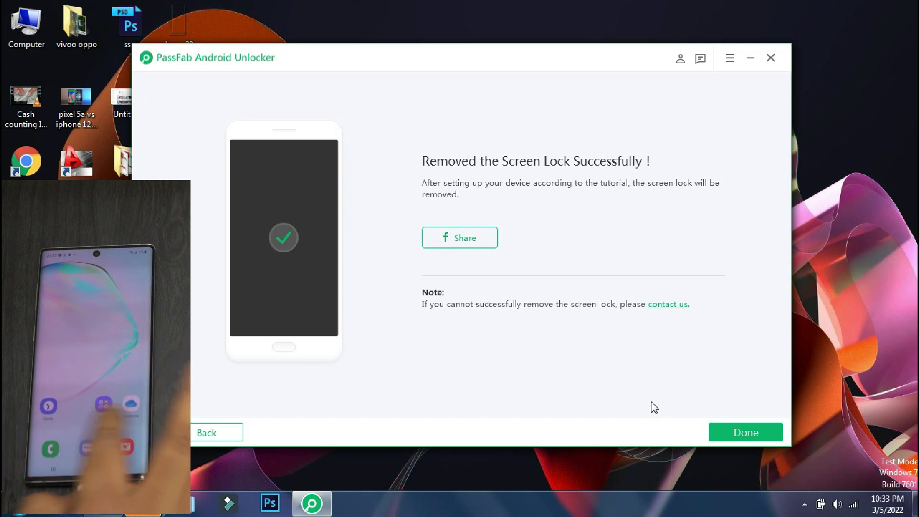
- Dismiss the success page to return to the Remove Screen Lock / Remove Google Lock start screen
click(211, 432)
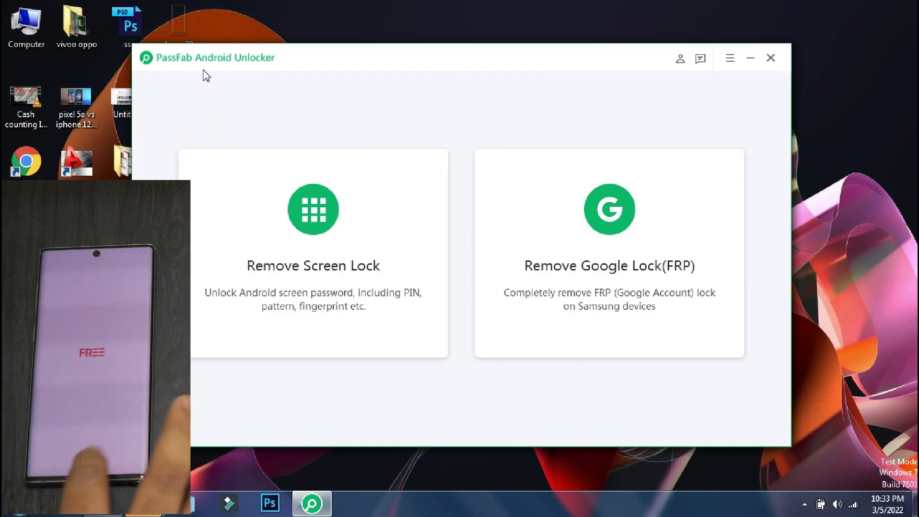
- Show the 'Buy PassFab Android Unlocker' tab's prices: 1 Month $35.95, 1 Year $39.95, Lifetime $49.95
click(101, 511)
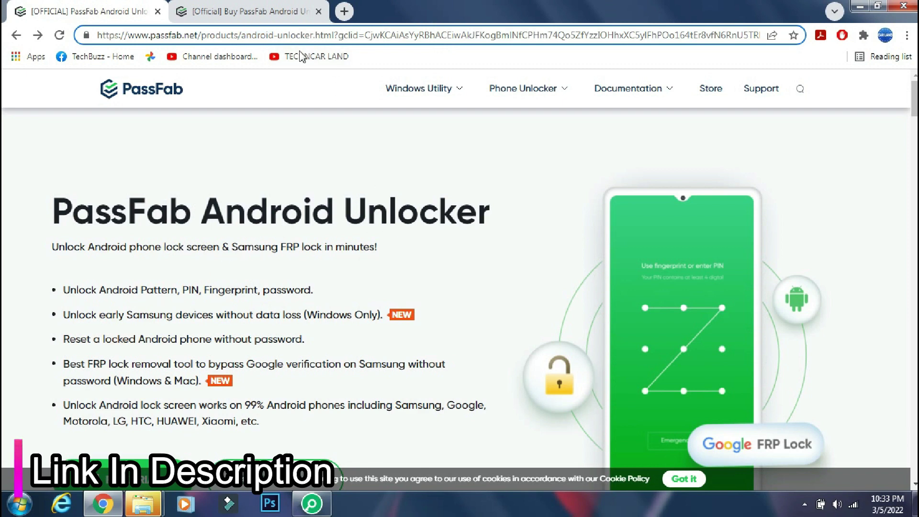
click(244, 11)
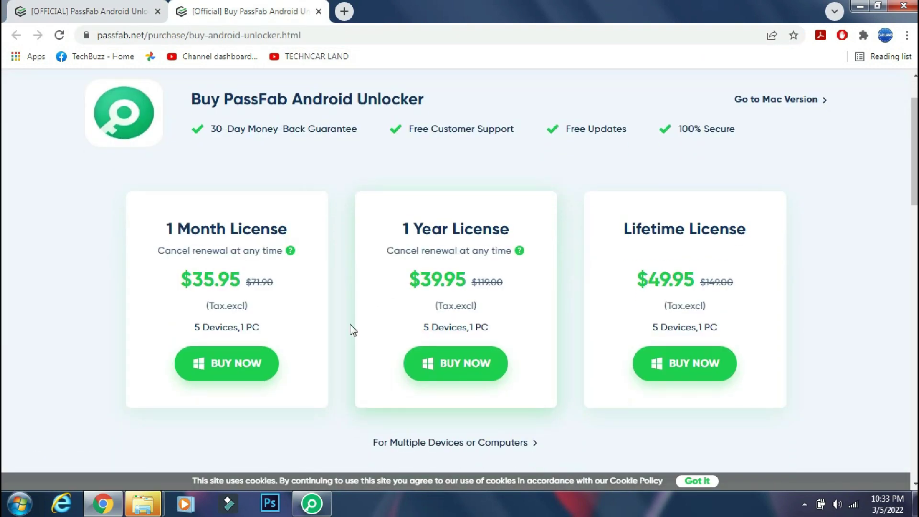
mouse_move(289, 251)
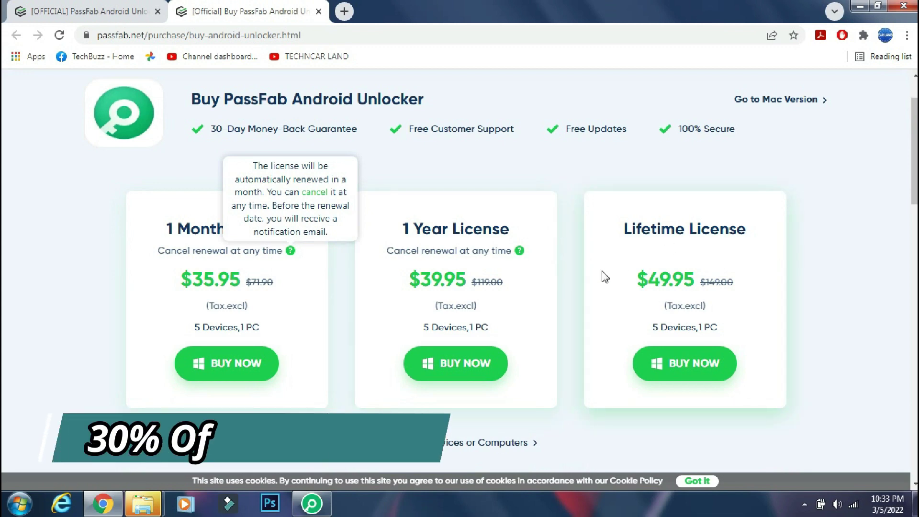
scroll(270, 377, down, 1)
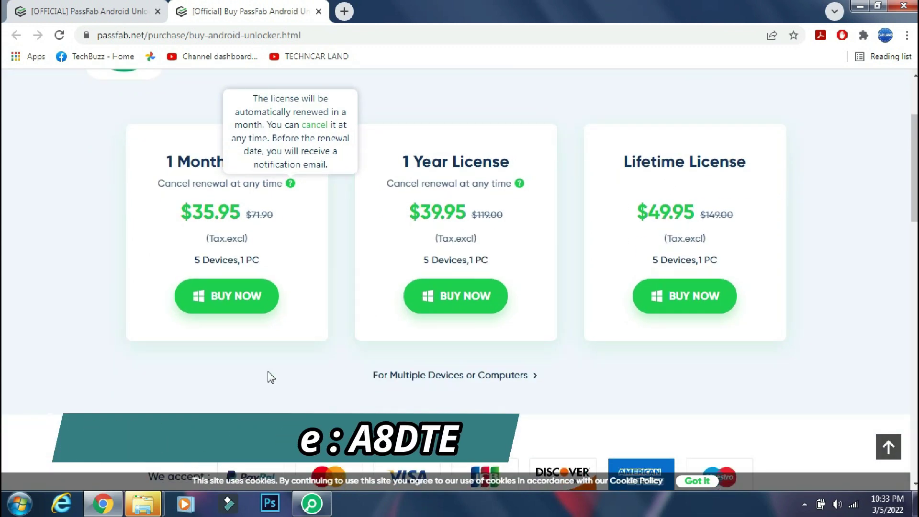
- Scroll through the feature sections on the PassFab Android Unlocker product page tab, then back up
click(150, 2)
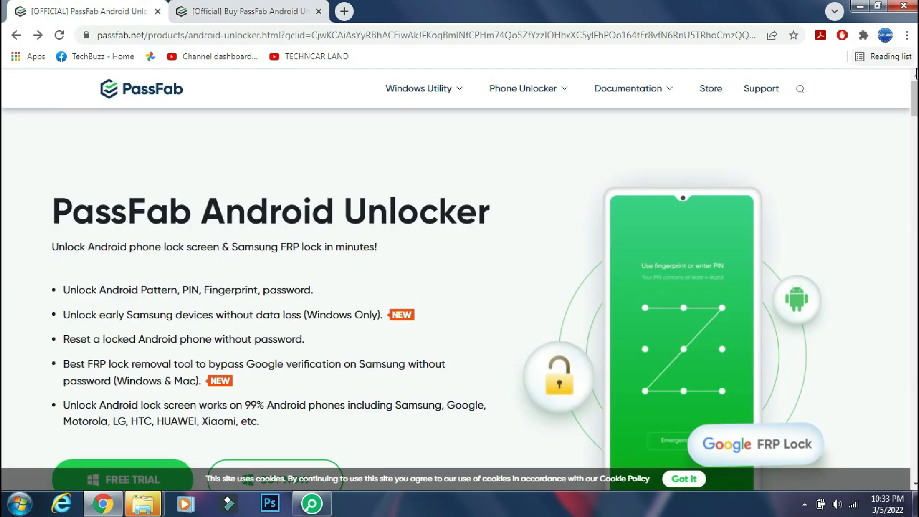
scroll(915, 72, down, 10)
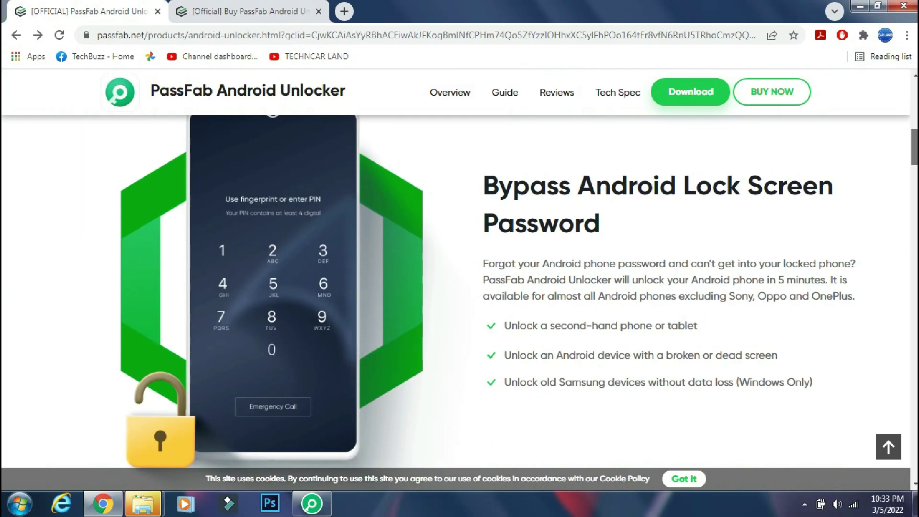
scroll(460, 287, down, 6)
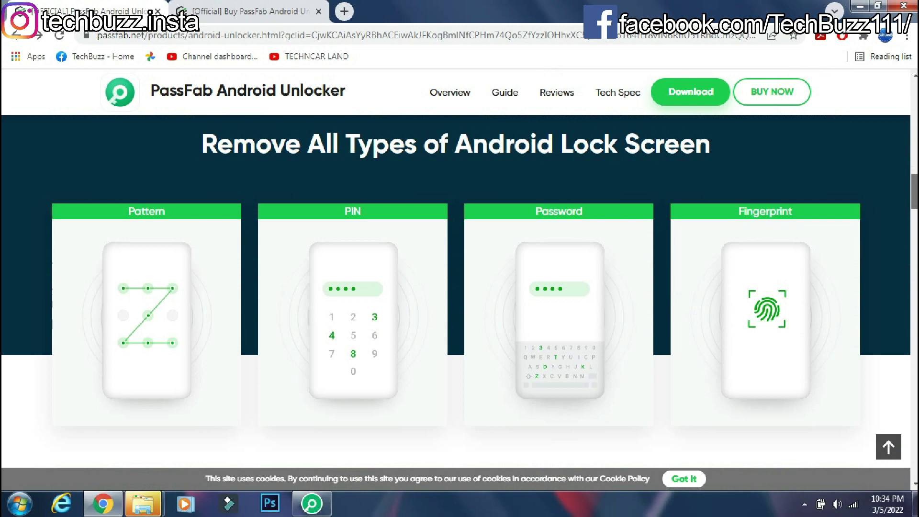
scroll(459, 288, down, 8)
scroll(459, 287, down, 10)
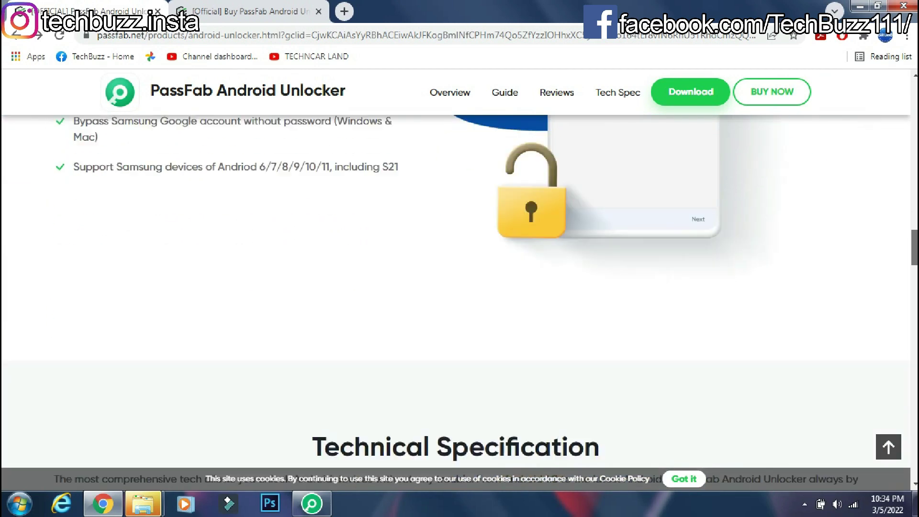
scroll(460, 287, down, 6)
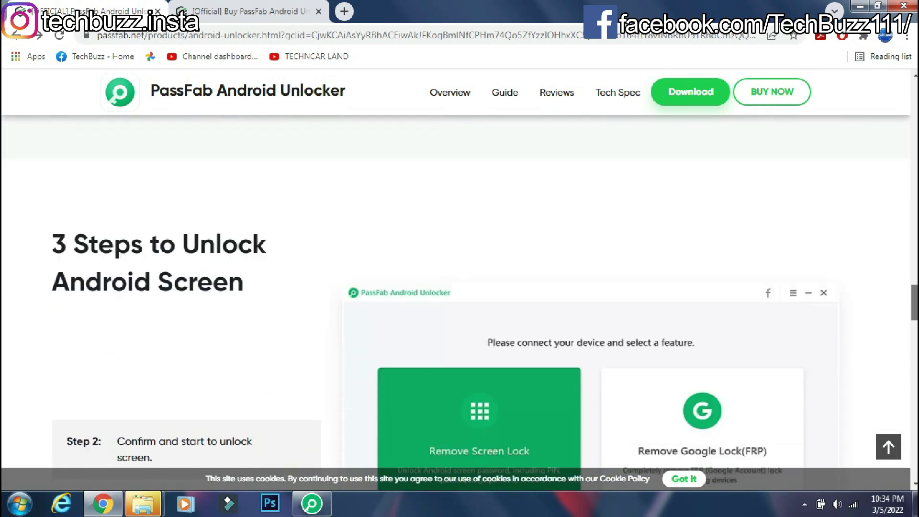
scroll(459, 288, down, 8)
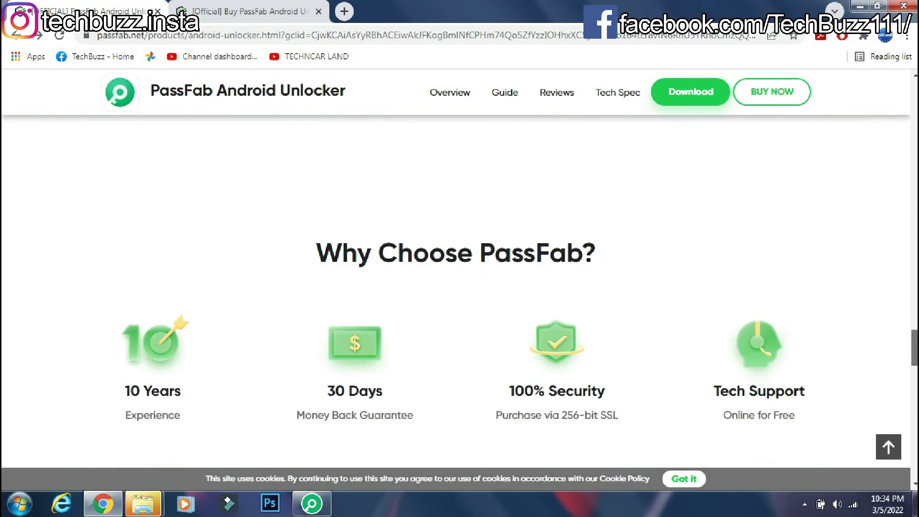
scroll(460, 287, down, 4)
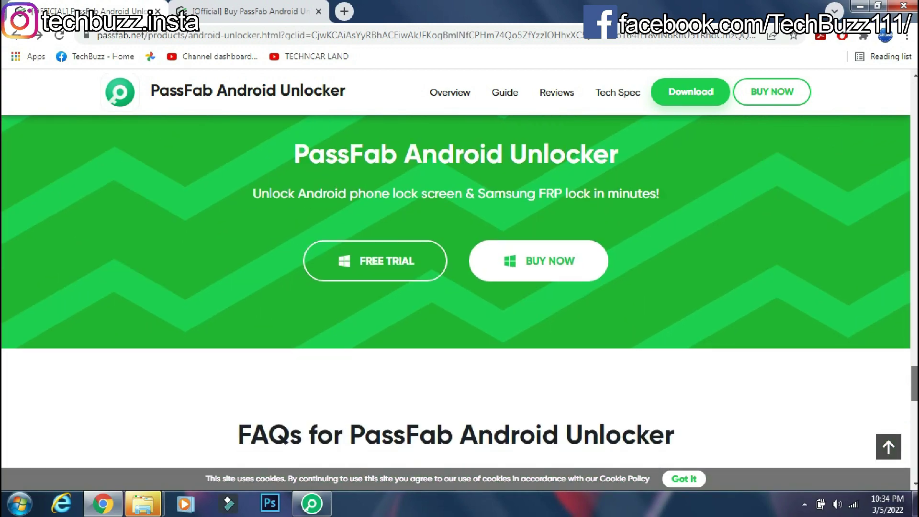
click(914, 267)
scroll(914, 266, up, 10)
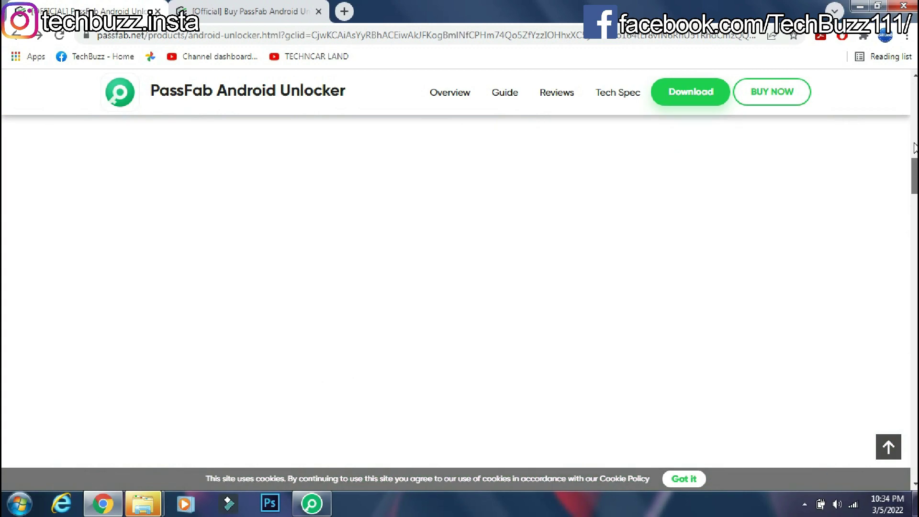